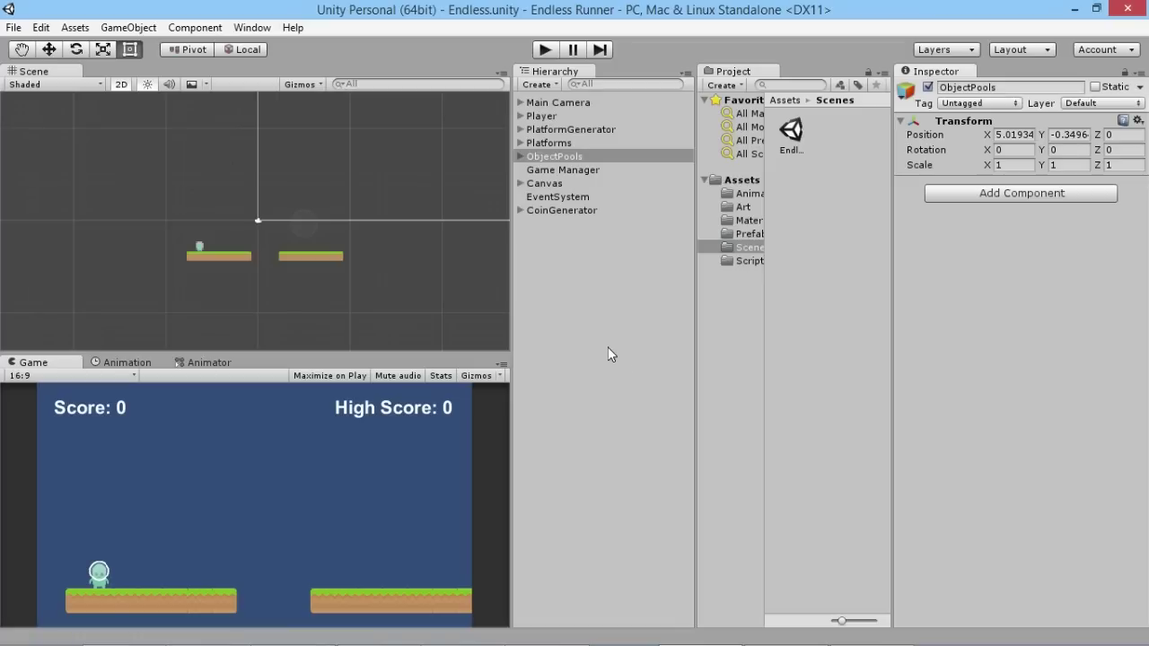
Select the Endless scene asset in the Scenes folder to view it in the Inspector
left_click(752, 247)
left_click(791, 131)
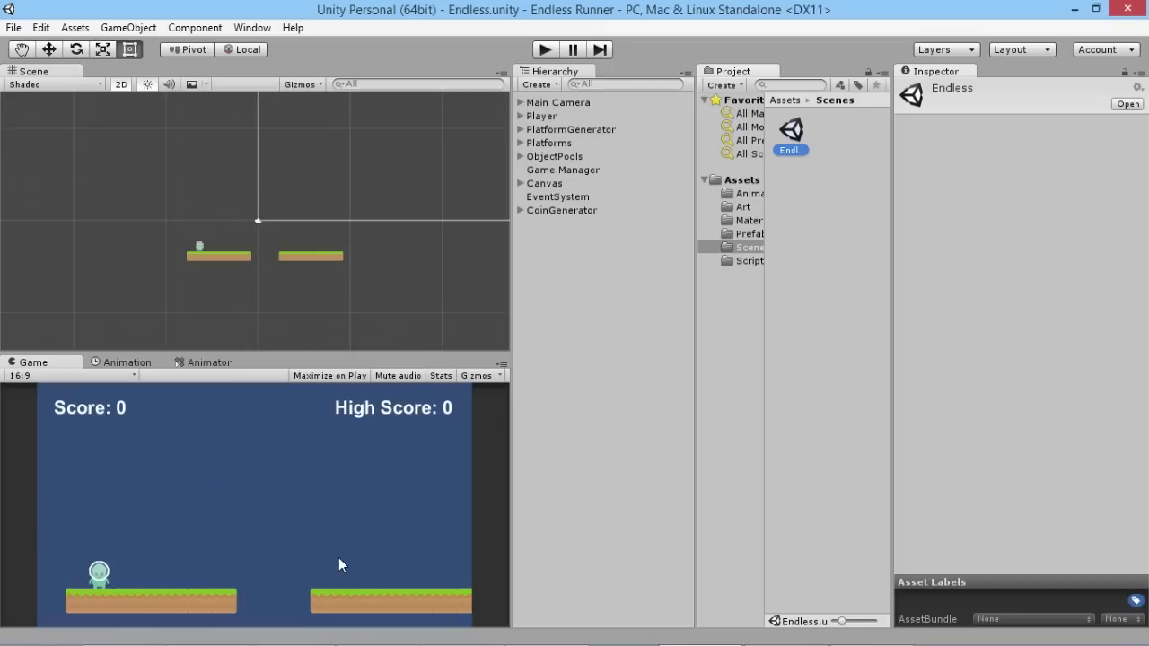
Create a new empty scene and save it as 'Main Menu' in Assets/Scenes
left_click(14, 27)
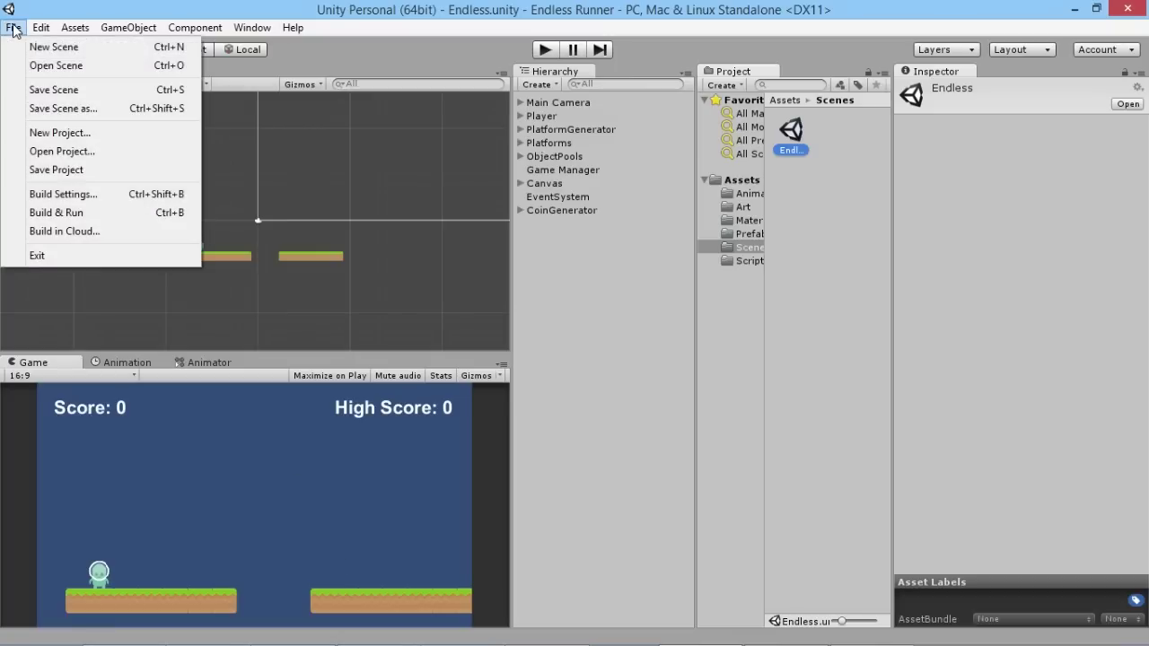
left_click(55, 48)
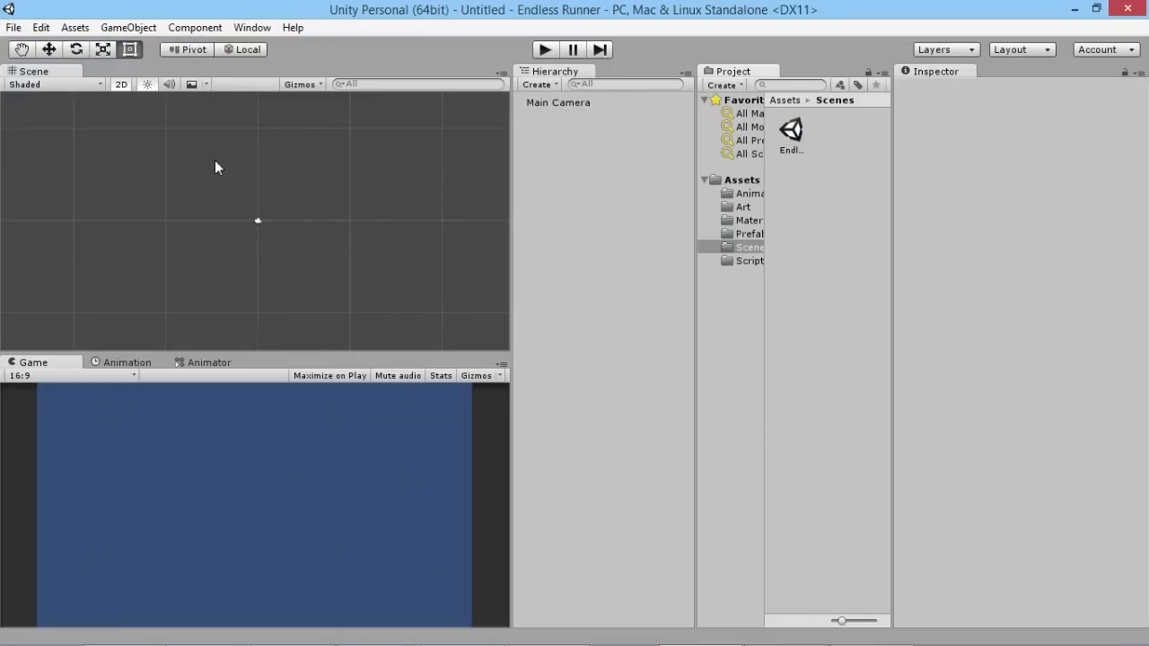
left_click(13, 27)
left_click(54, 89)
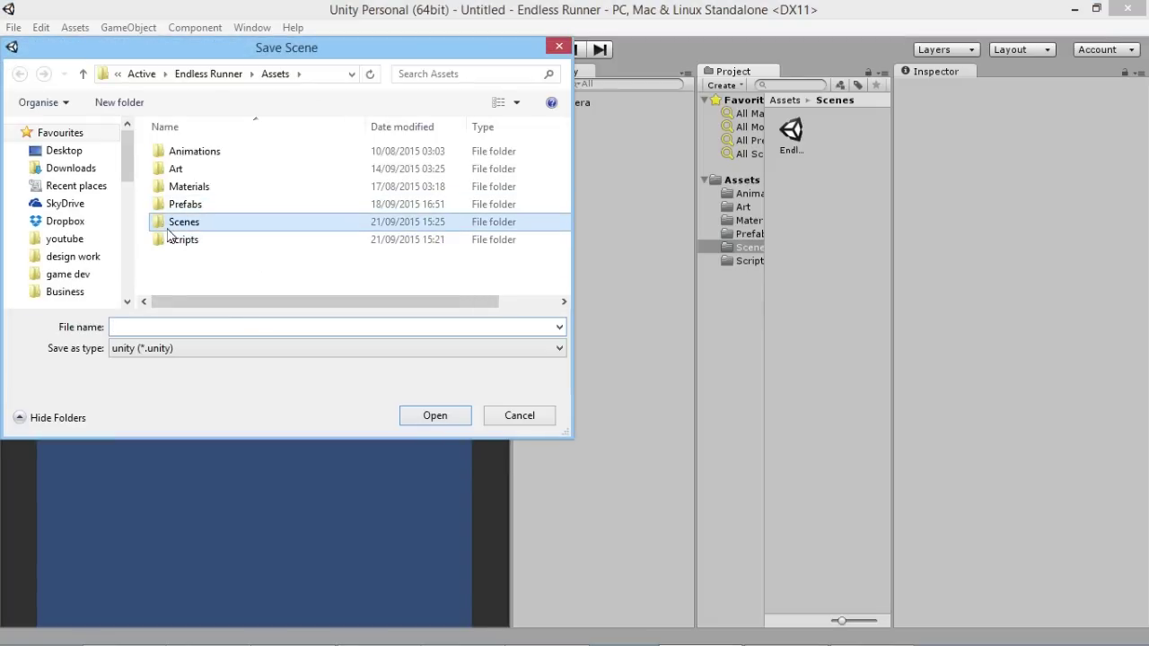
double_click(182, 222)
left_click(215, 329)
type("Main Menu")
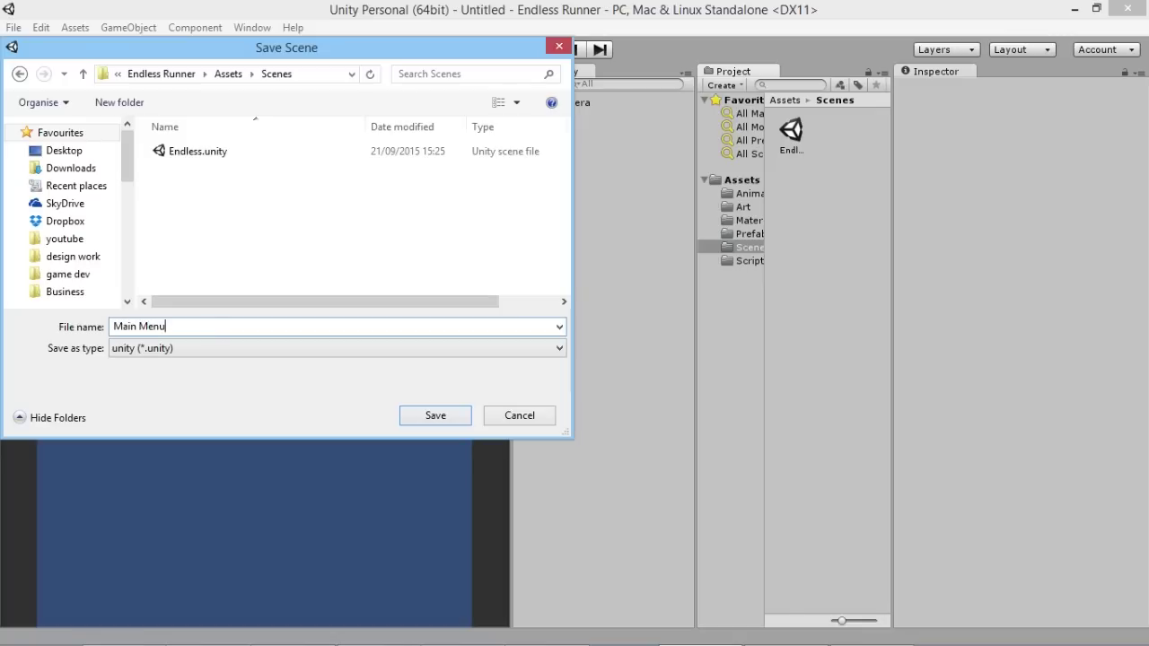
key("Return")
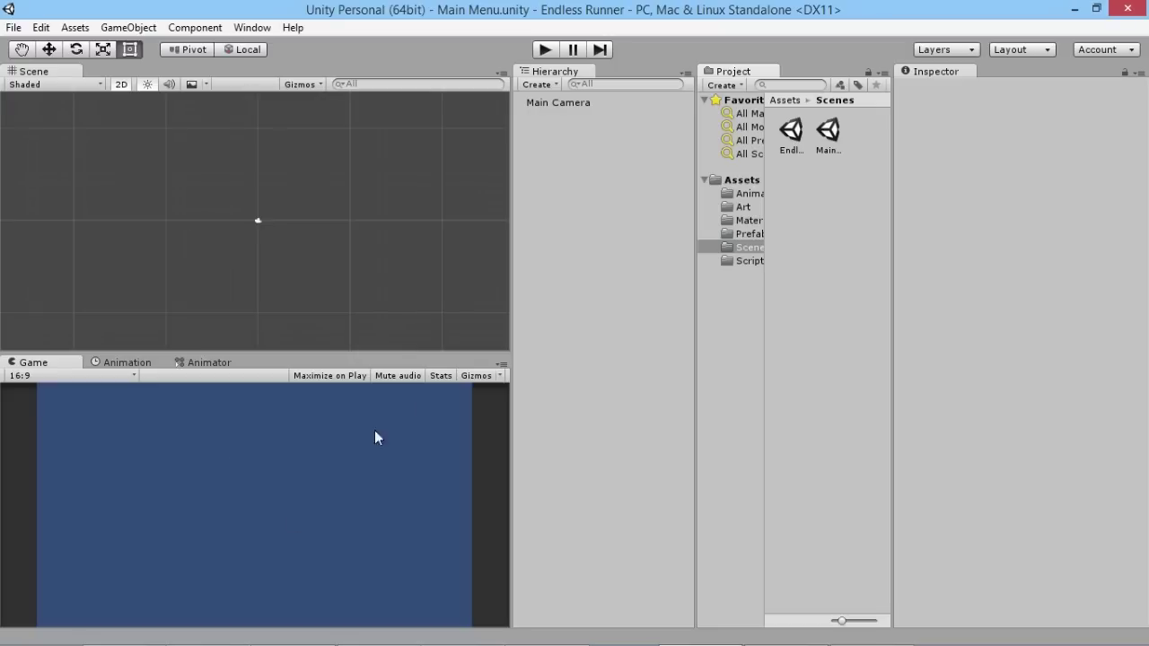
Add a UI Button to the scene via GameObject > UI > Button
left_click(128, 27)
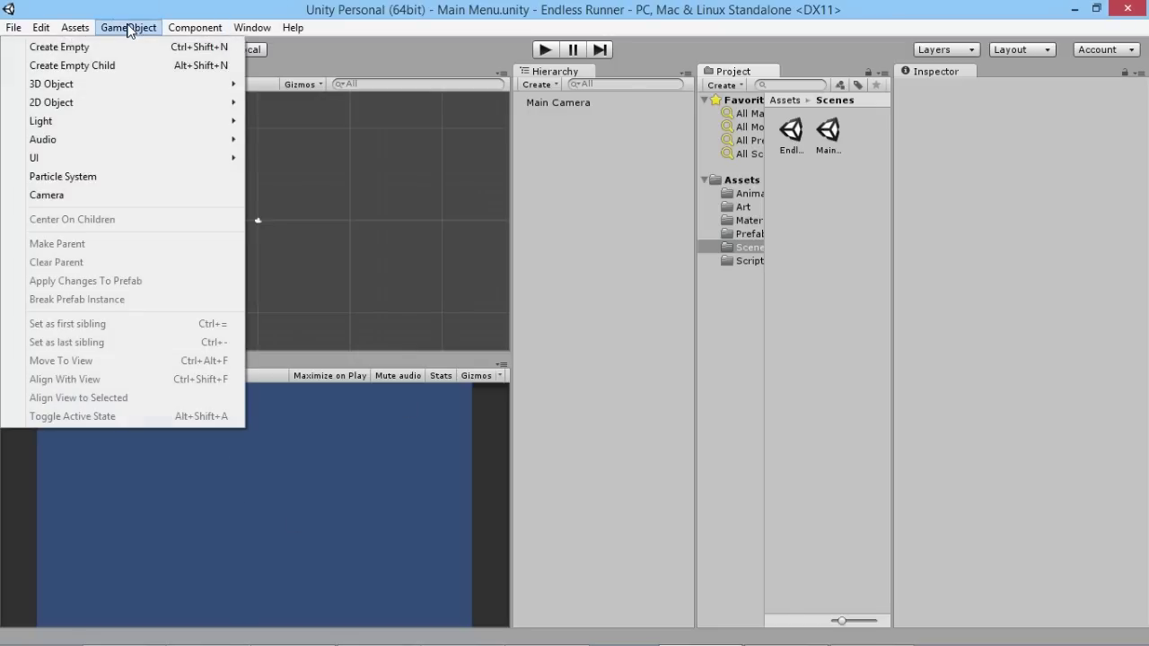
mouse_move(214, 156)
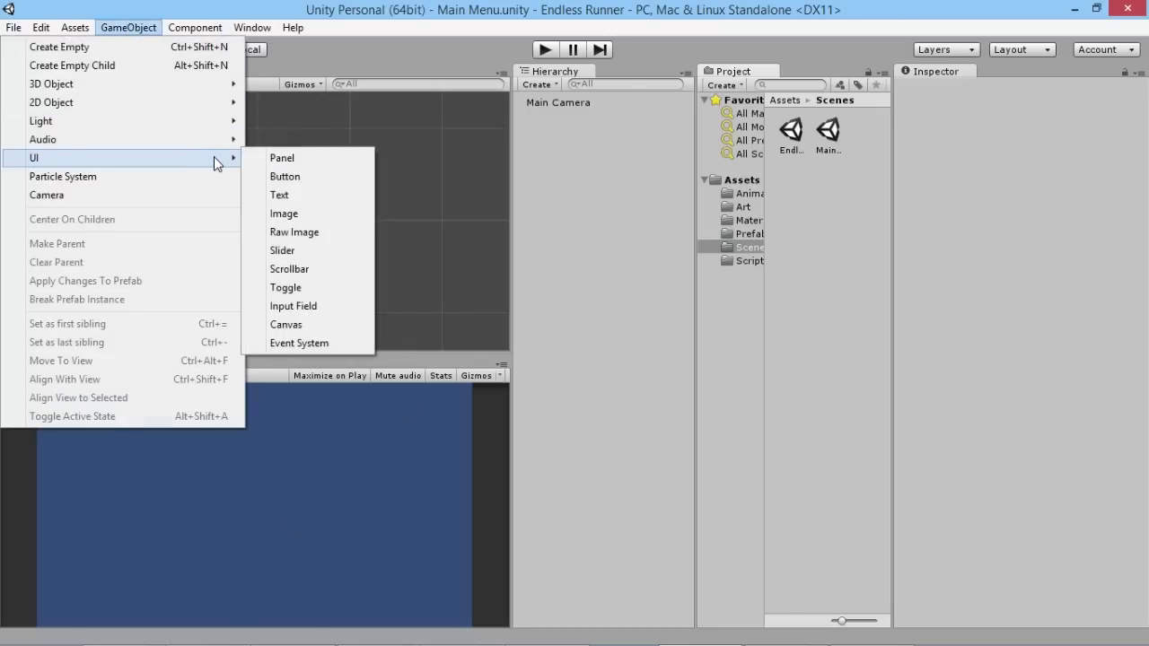
left_click(290, 177)
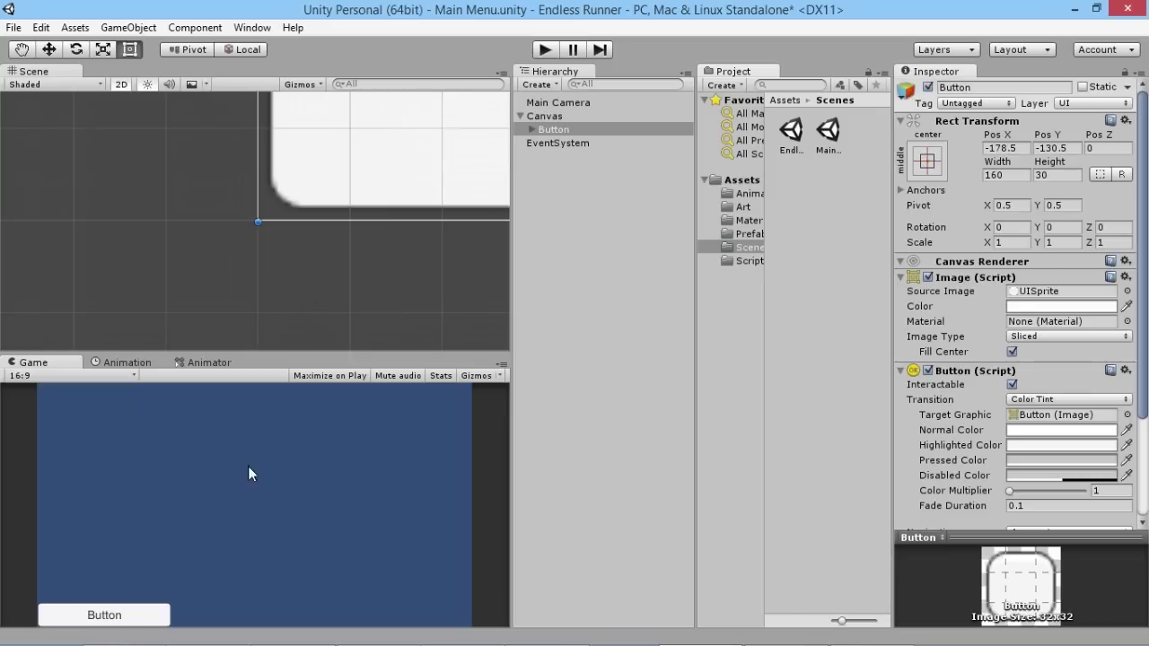
Drag the Button to the canvas's horizontal centre at position X 0, Y -47
scroll(240, 204, "down", 6)
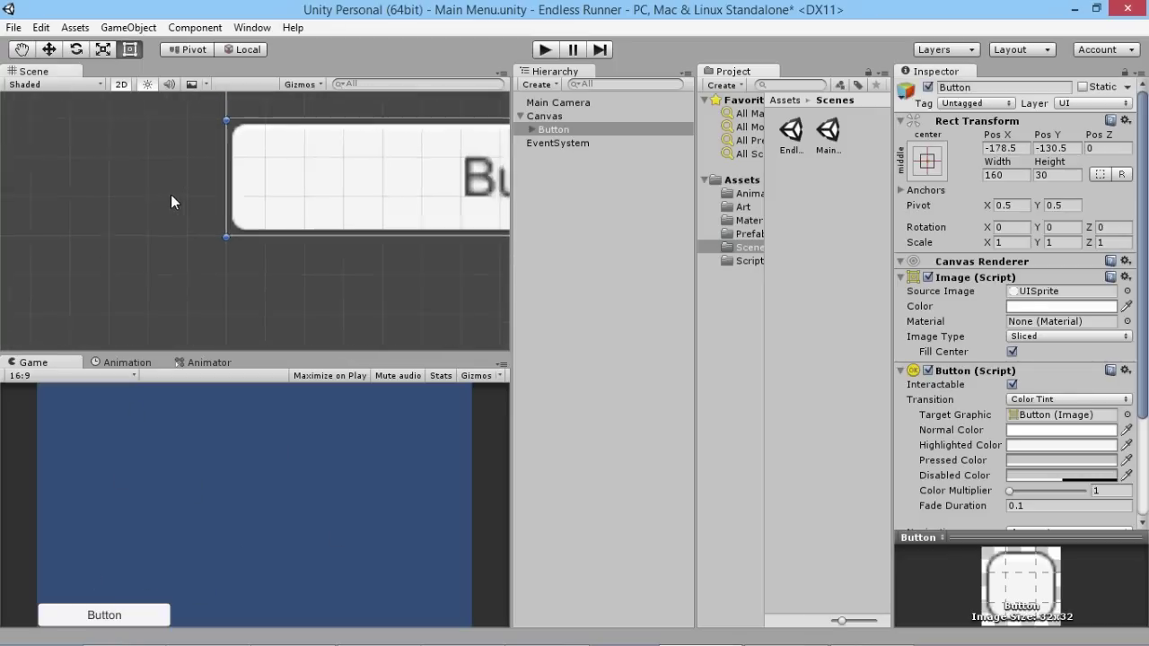
scroll(203, 222, "up", 4)
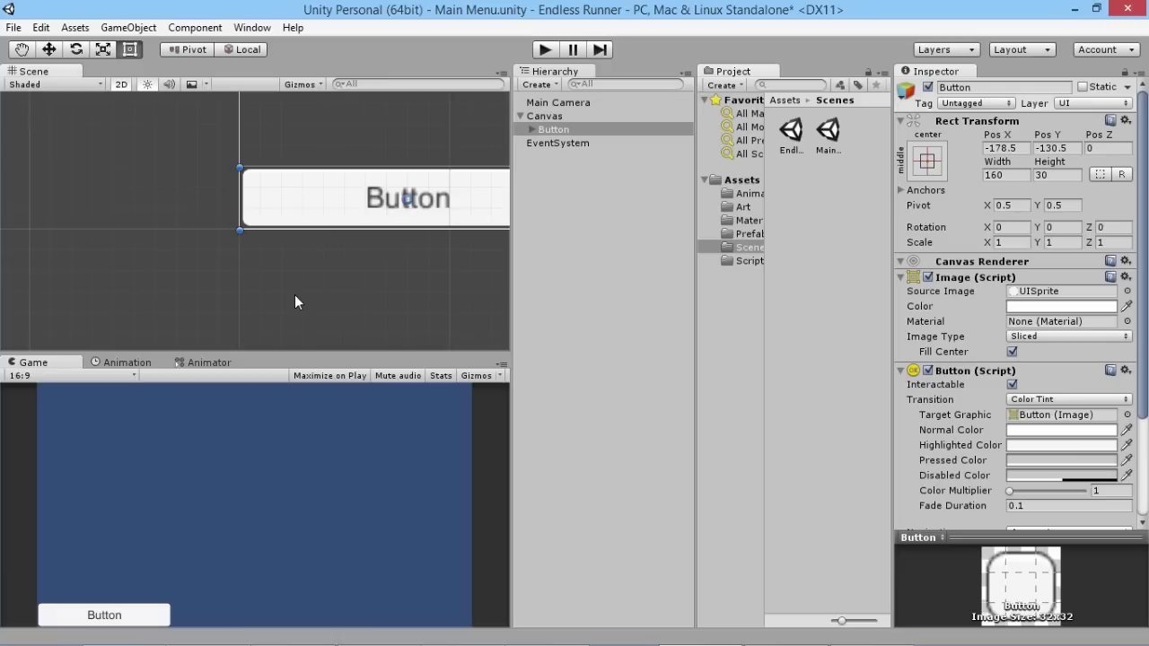
scroll(214, 235, "down", 6)
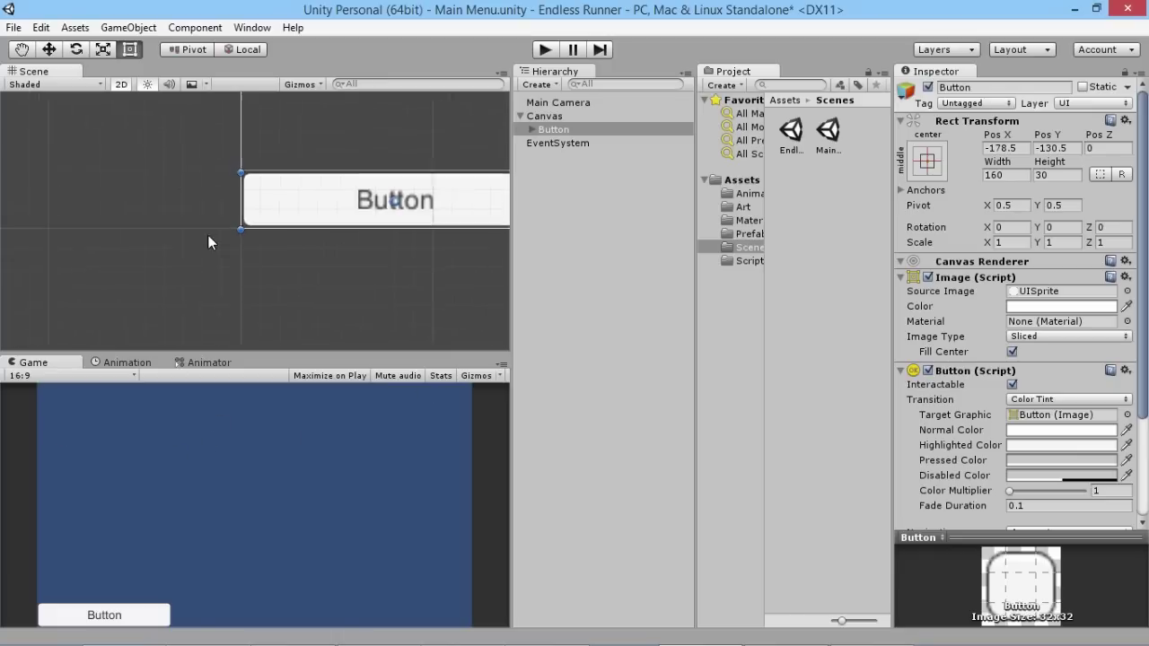
middle_click_drag(331, 179, 150, 265)
middle_click_drag(179, 227, 212, 221)
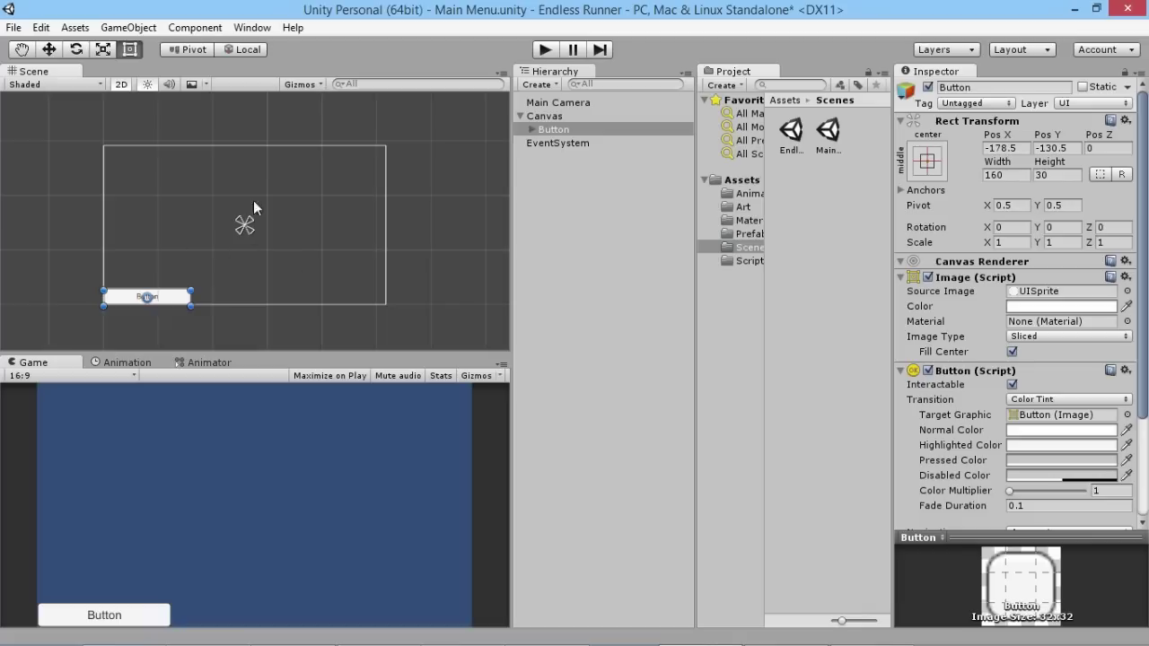
mouse_move(106, 623)
left_click_drag(172, 297, 284, 257)
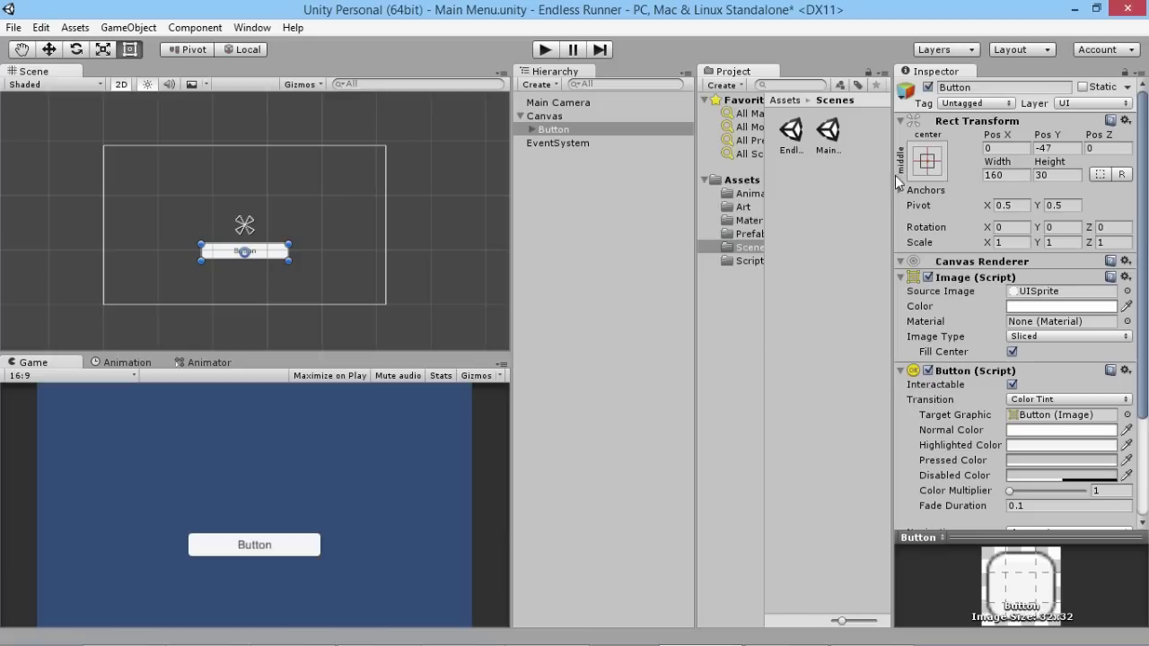
left_click(939, 168)
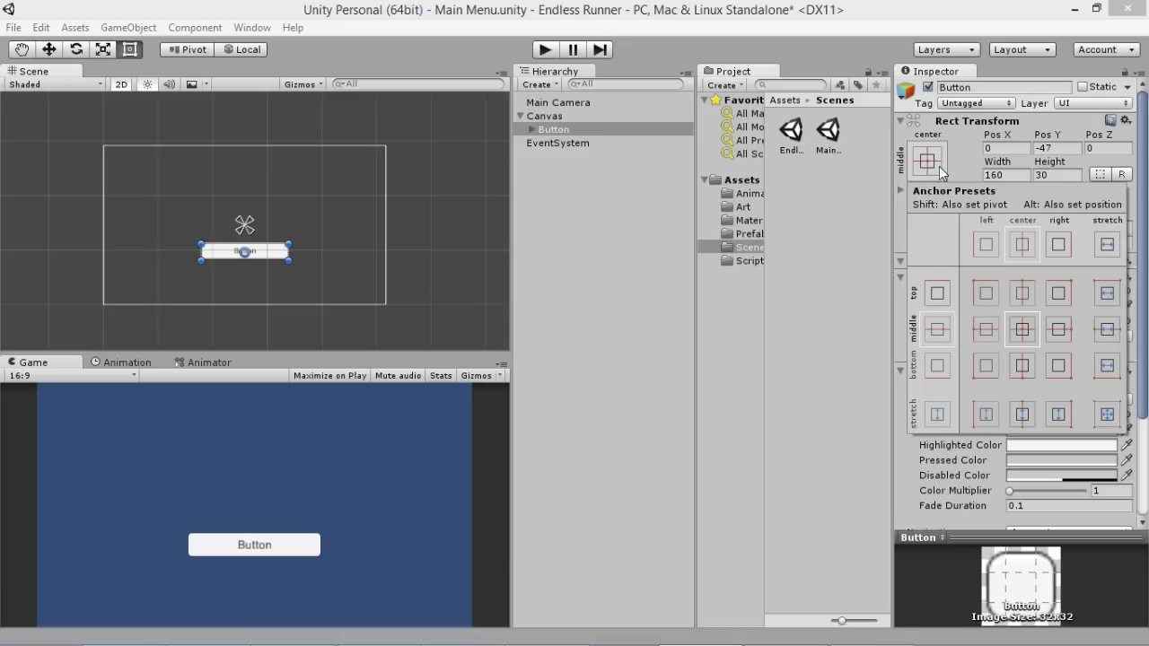
left_click(1107, 415)
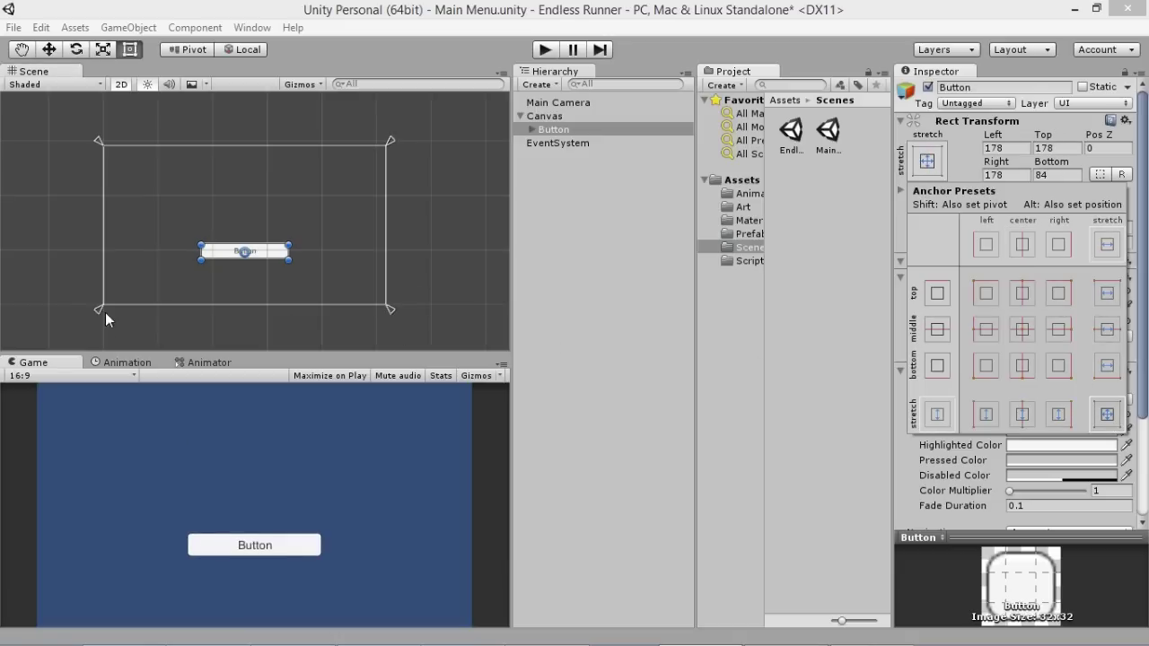
right_click(69, 366)
left_click(99, 378)
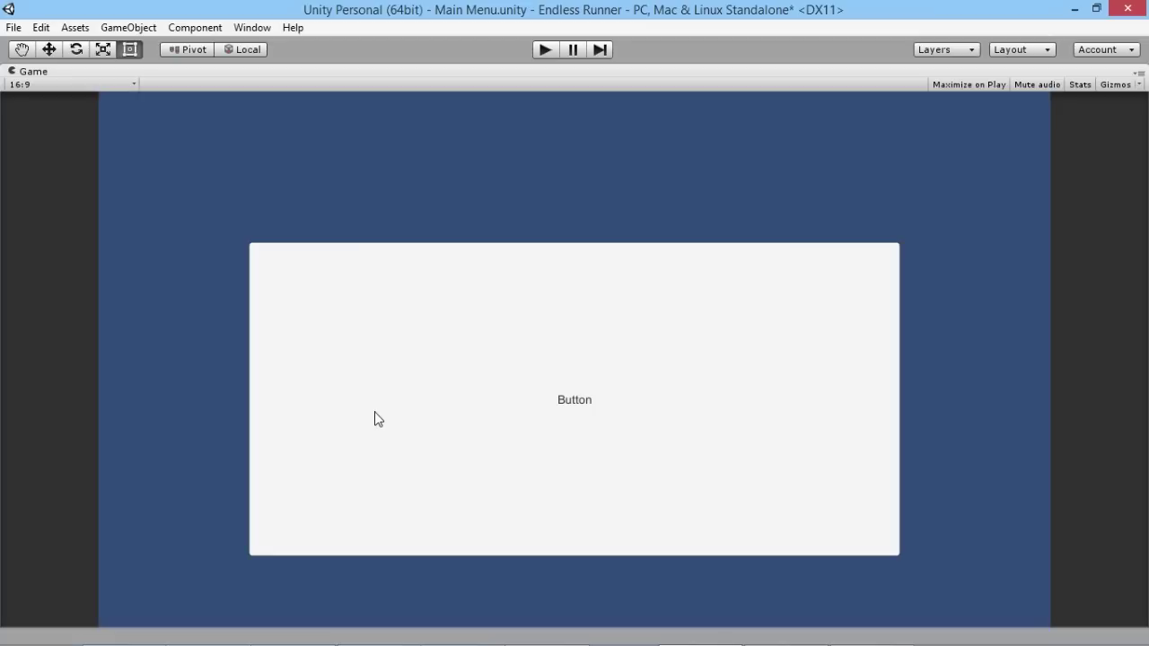
right_click(485, 71)
left_click(530, 82)
left_click(939, 159)
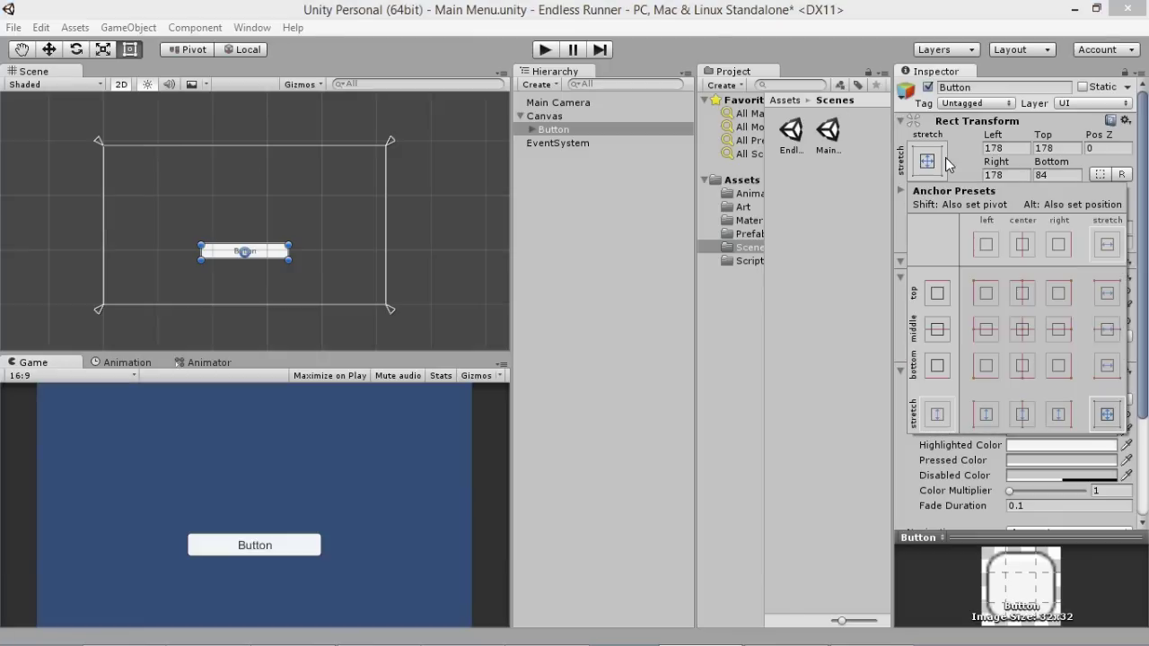
left_click(1034, 340)
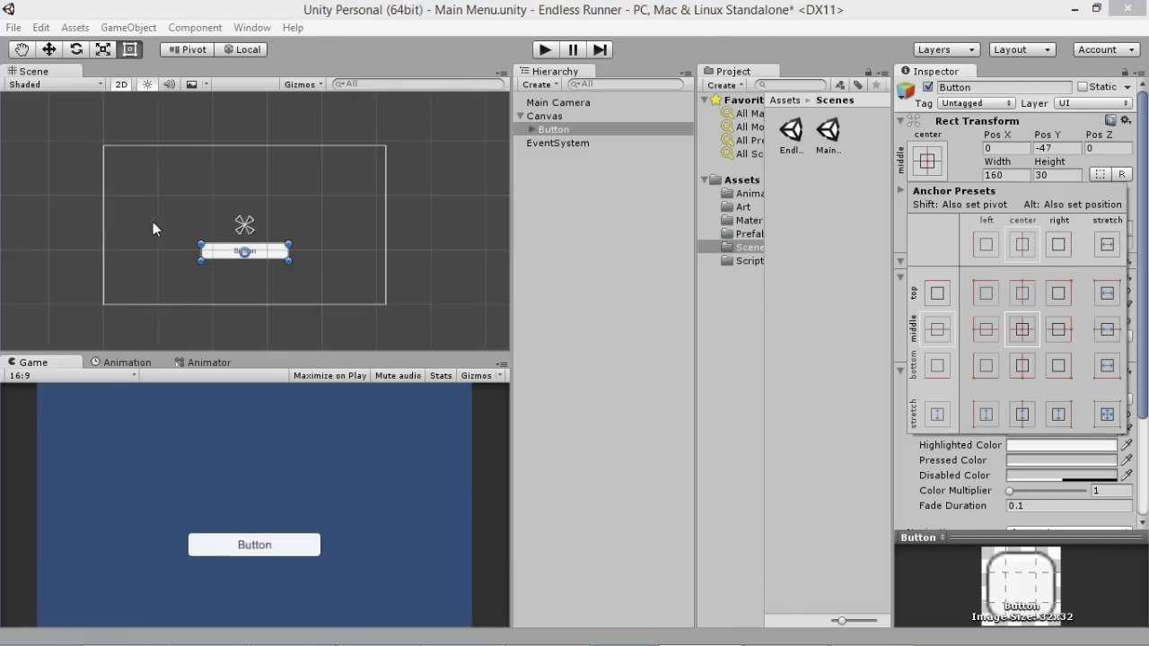
right_click(41, 364)
left_click(99, 369)
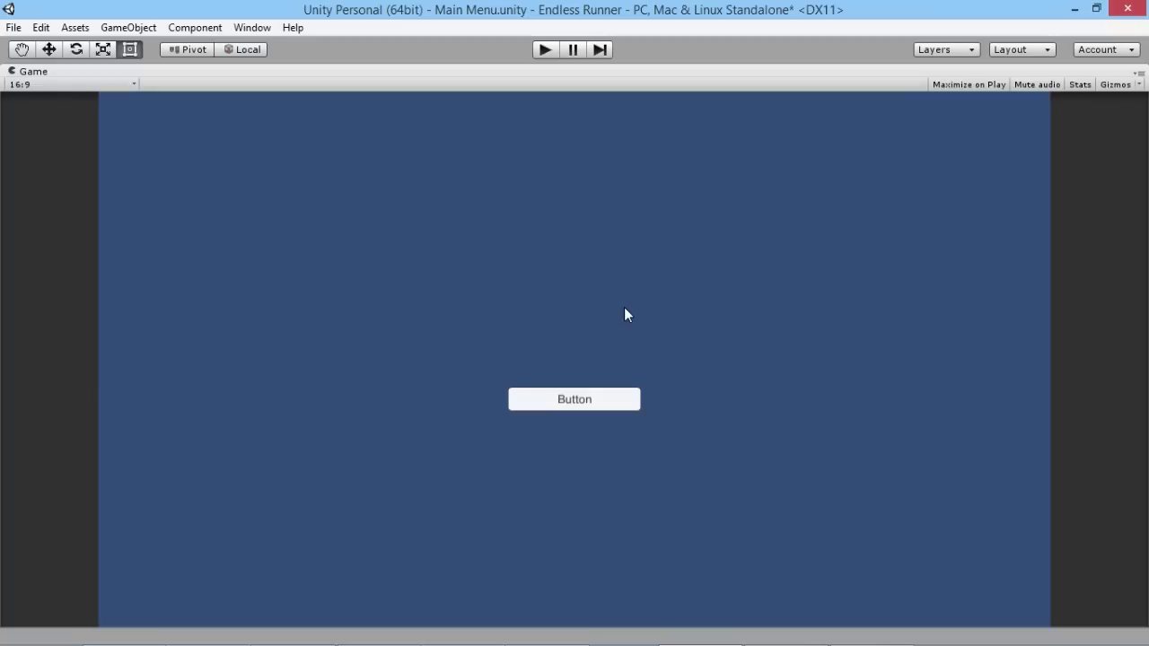
right_click(481, 73)
left_click(529, 85)
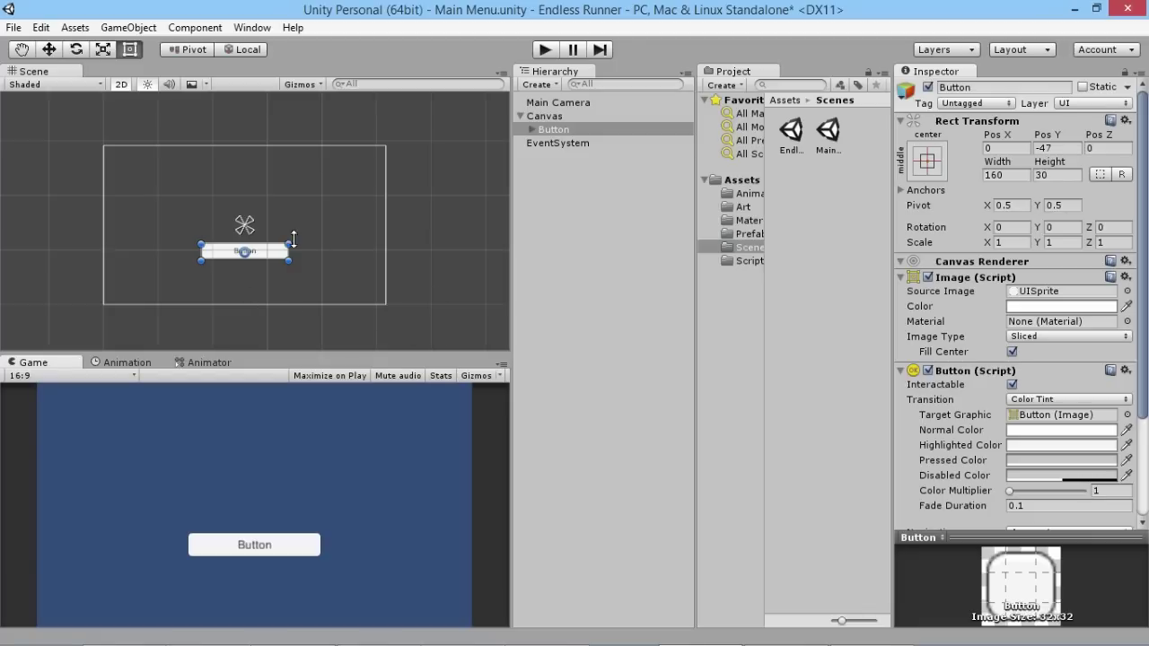
left_click(545, 50)
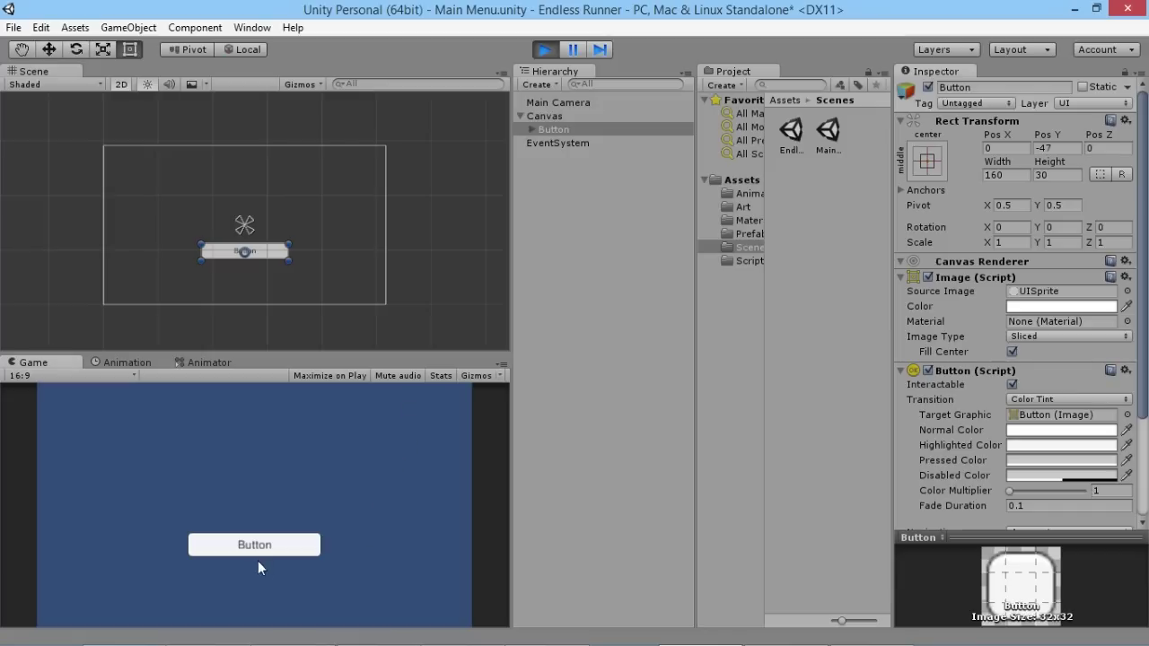
left_click(304, 549)
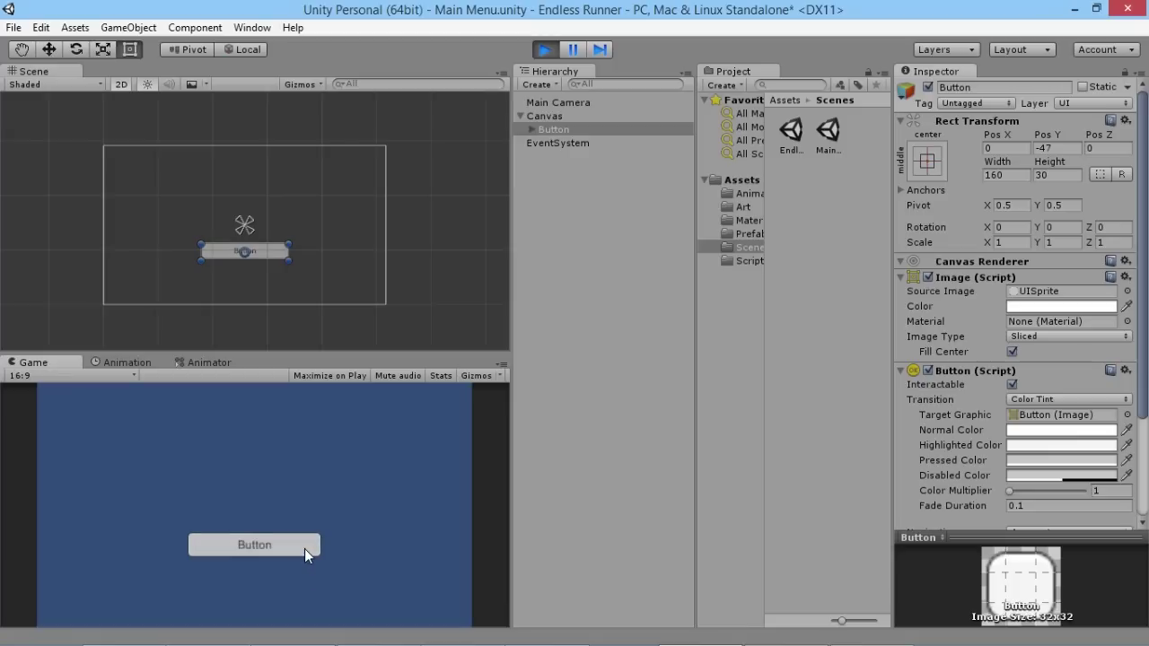
left_click(305, 544)
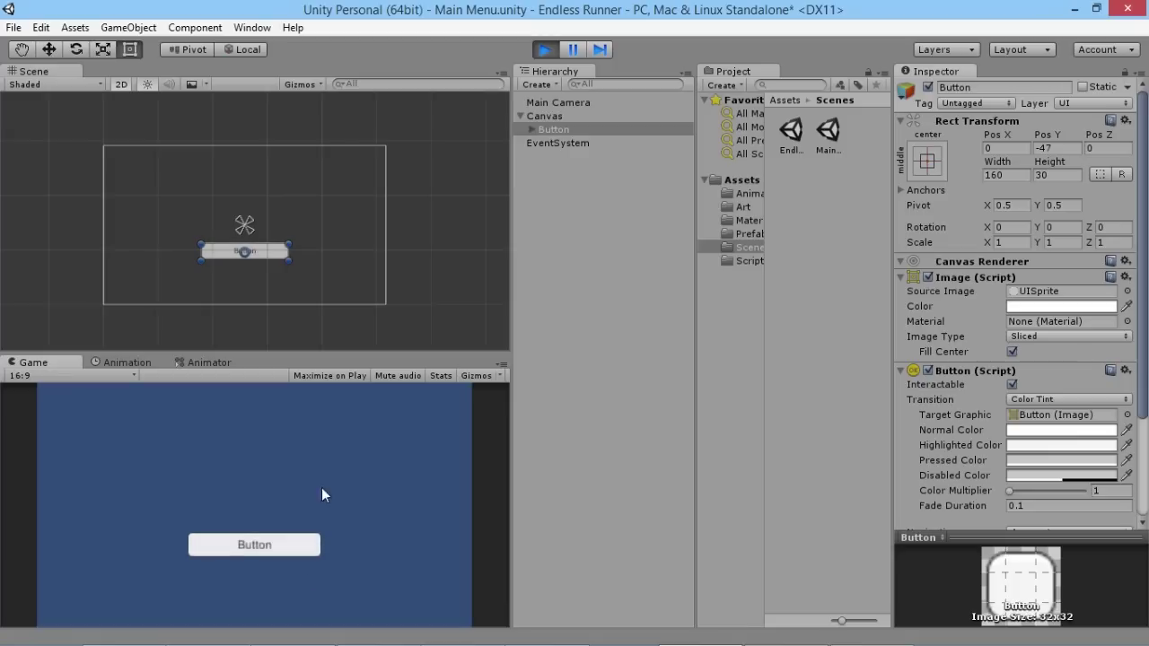
left_click(545, 50)
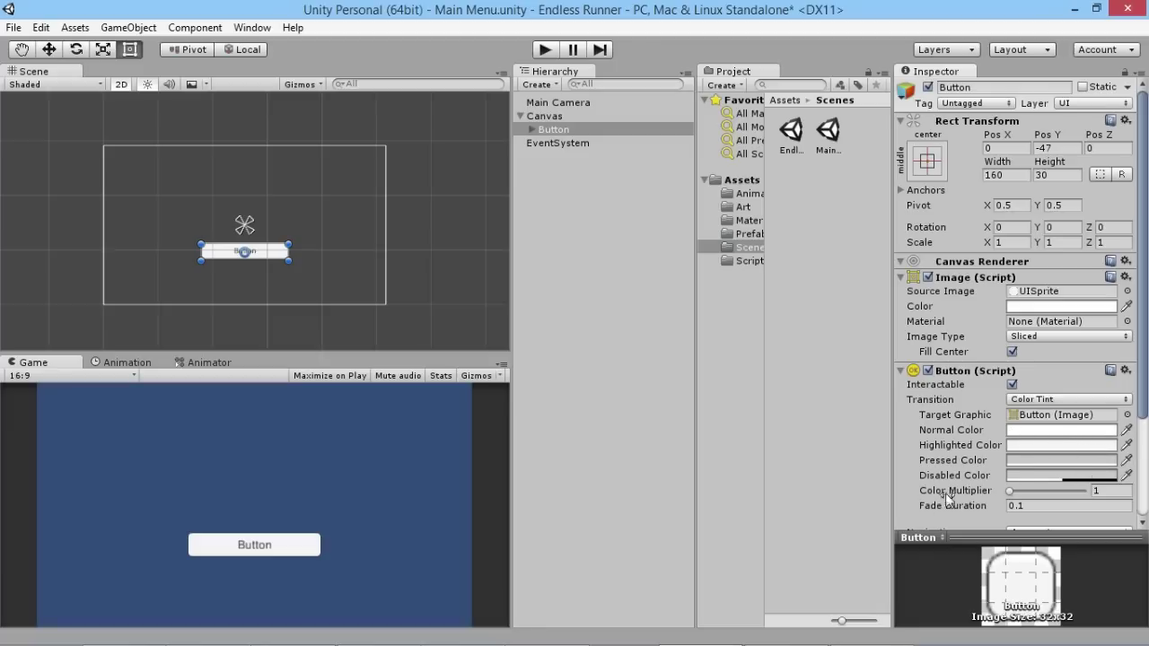
Set the Button's Highlighted Color to a muted dusty red, 9B6E6E
left_click(1073, 445)
left_click_drag(563, 133, 590, 169)
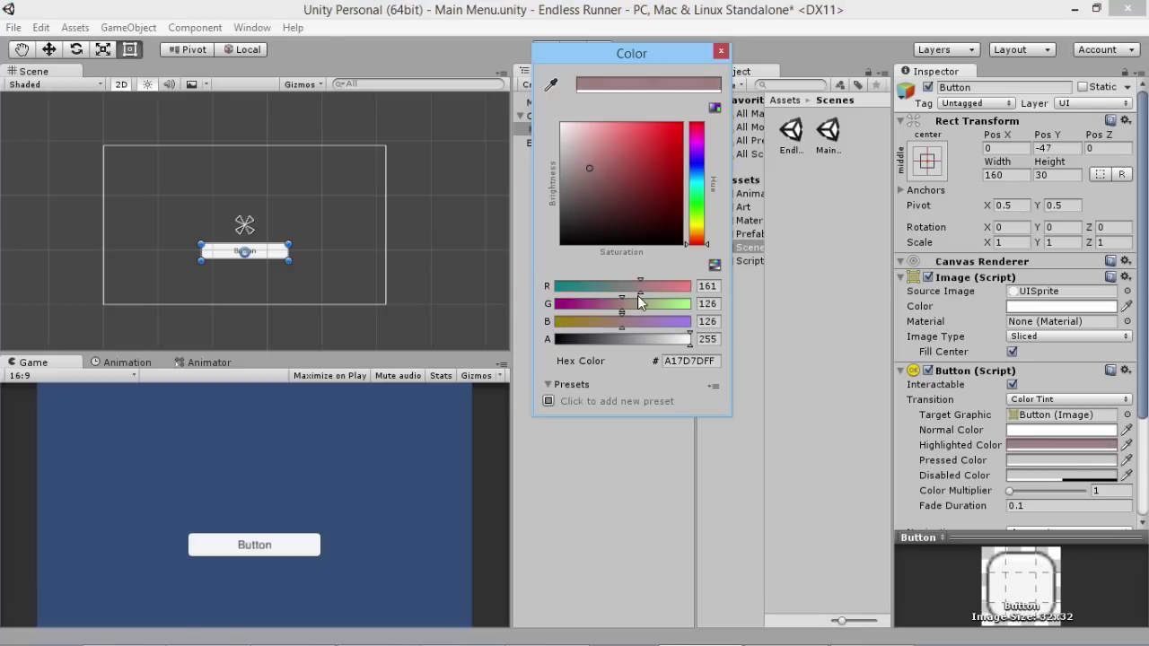
left_click_drag(595, 165, 597, 170)
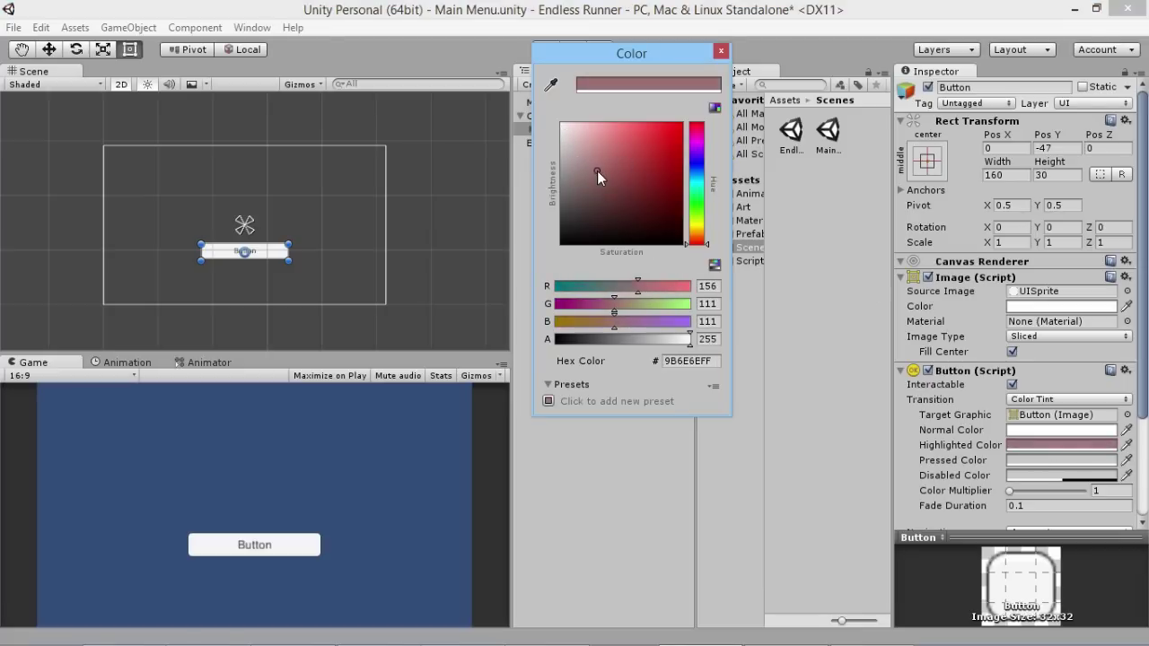
left_click(720, 51)
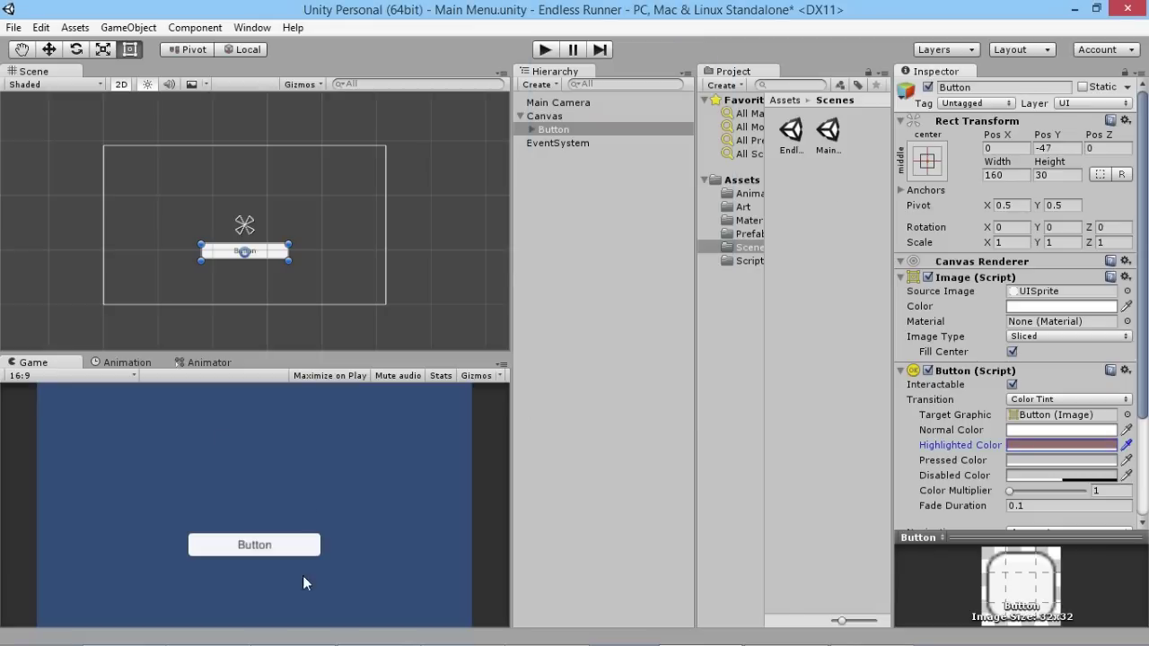
Set the Button's Pressed Color to a medium blue, 606DC3
left_click(1094, 461)
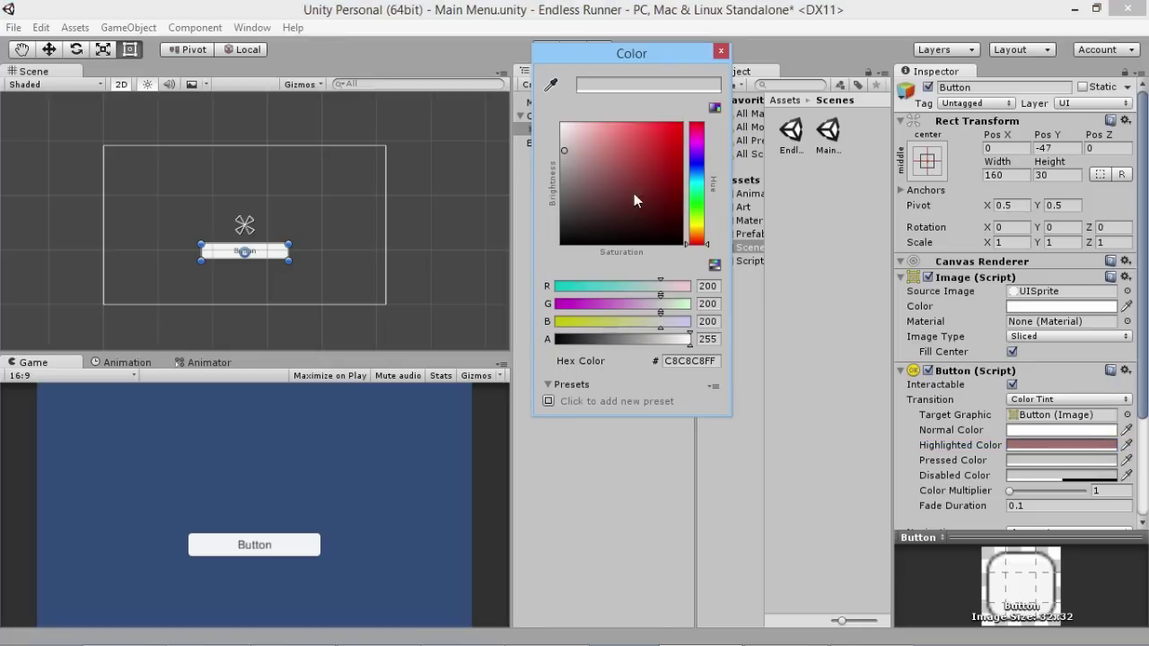
left_click(702, 169)
left_click_drag(610, 157, 621, 153)
left_click(721, 52)
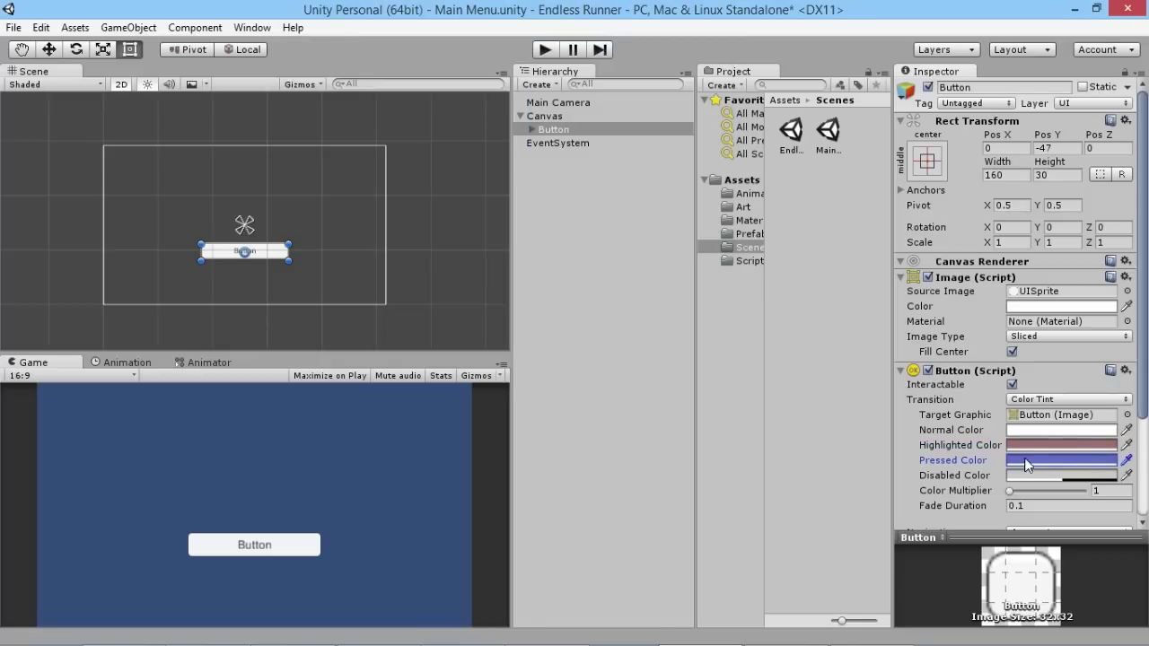